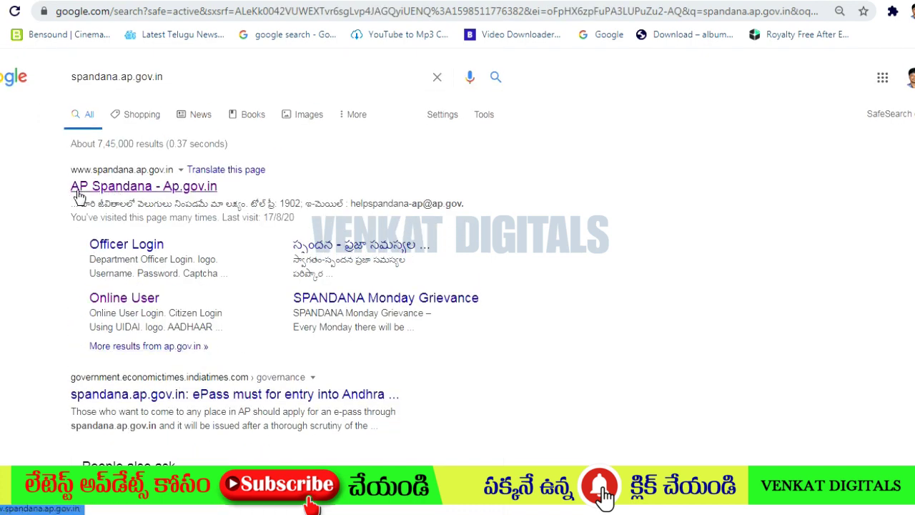
Open the 'AP Spandana - Ap.gov.in' result from the Google search results
click(125, 194)
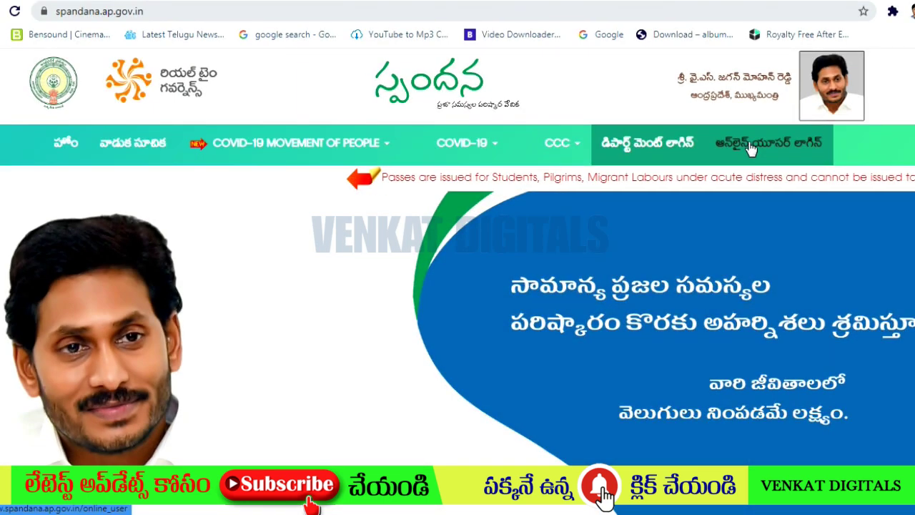
Go to the Online User Login page and enter the applicant's Aadhaar number
click(750, 148)
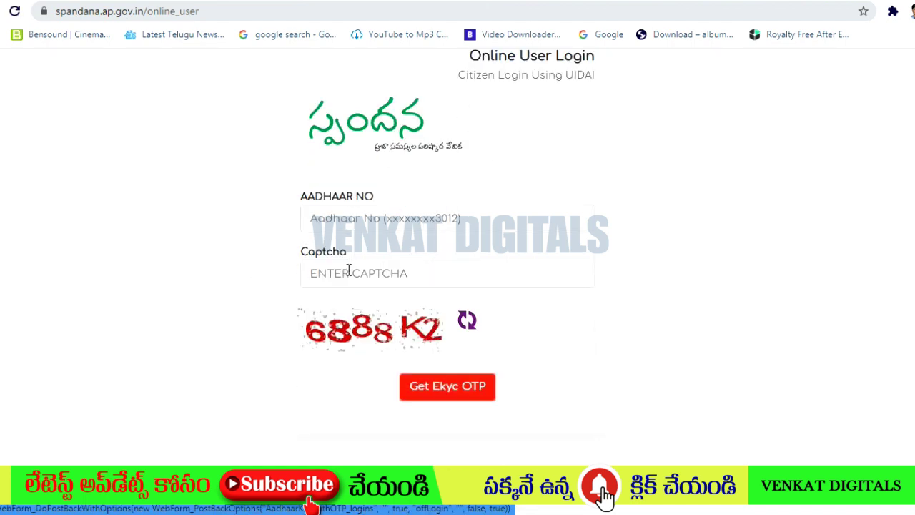
click(331, 290)
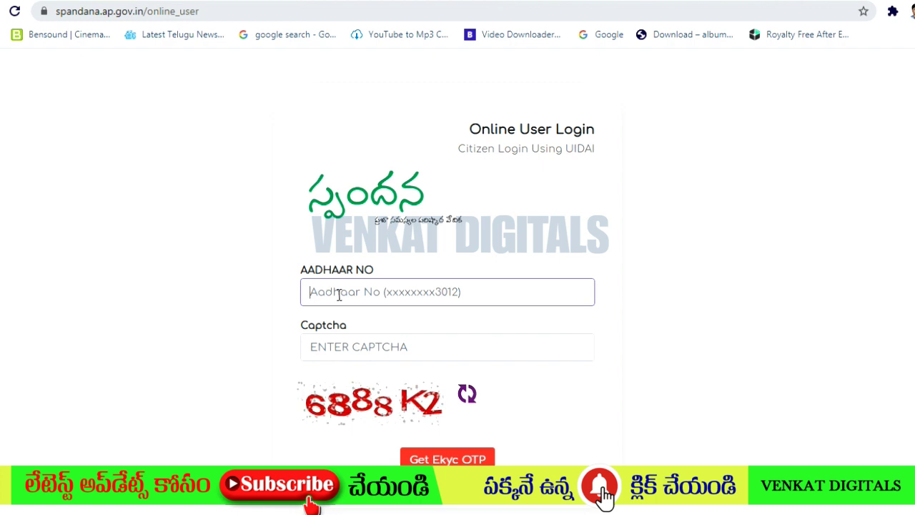
text(111111111111)
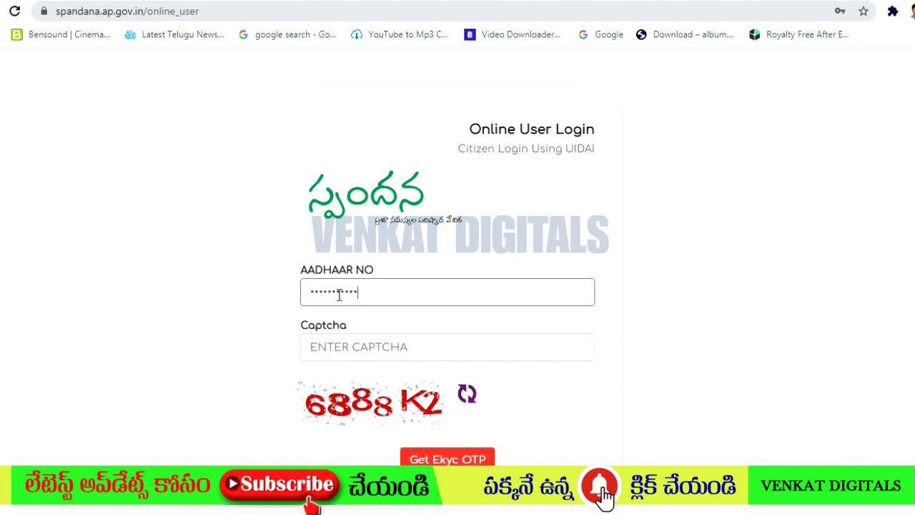
Enter the displayed captcha and request the eKYC OTP
click(341, 350)
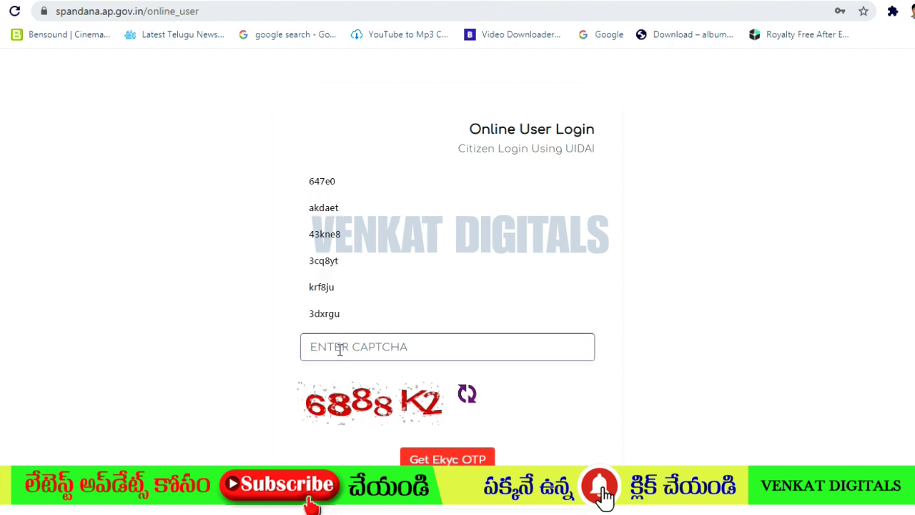
scroll(300, 348, down, 1)
click(326, 278)
key(Escape)
click(314, 337)
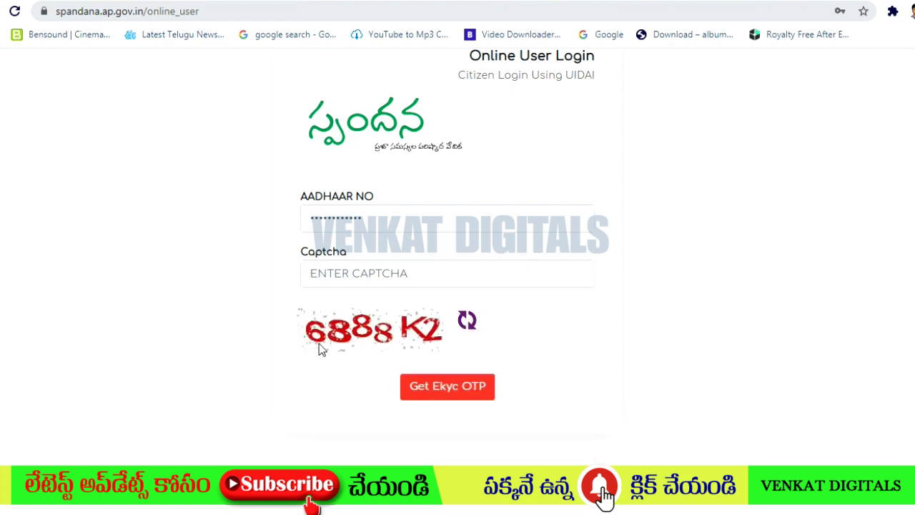
click(332, 266)
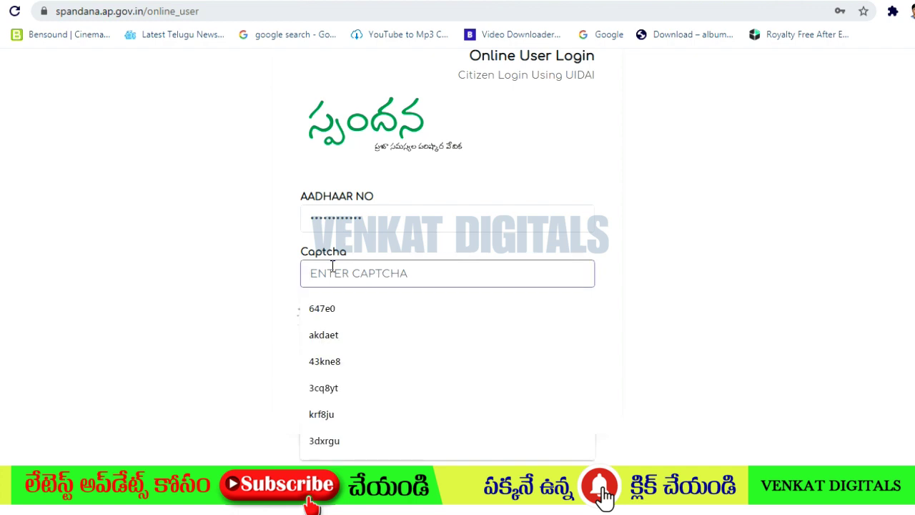
text(68)
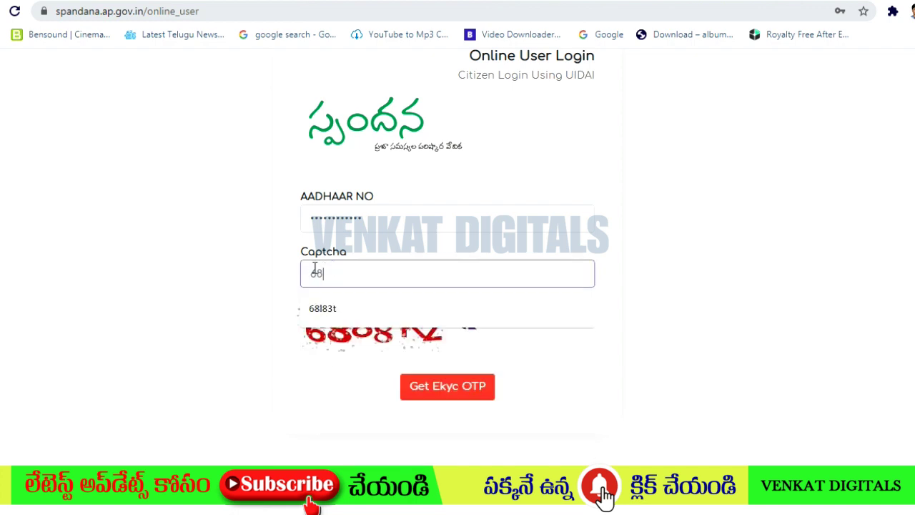
click(296, 264)
click(347, 274)
text(88)
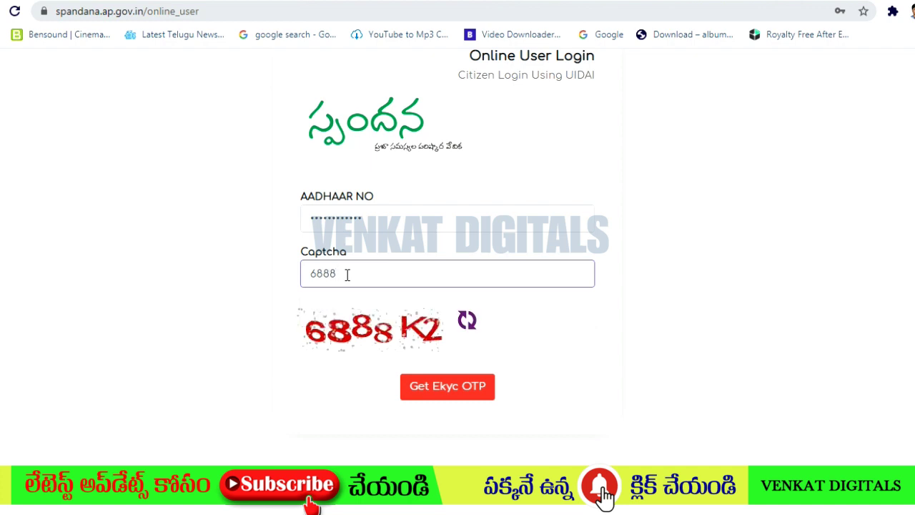
text(K2)
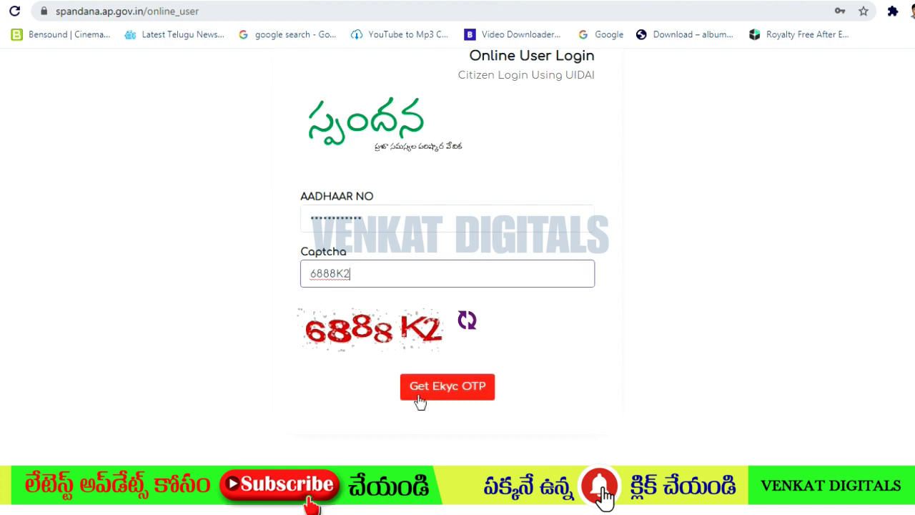
click(420, 397)
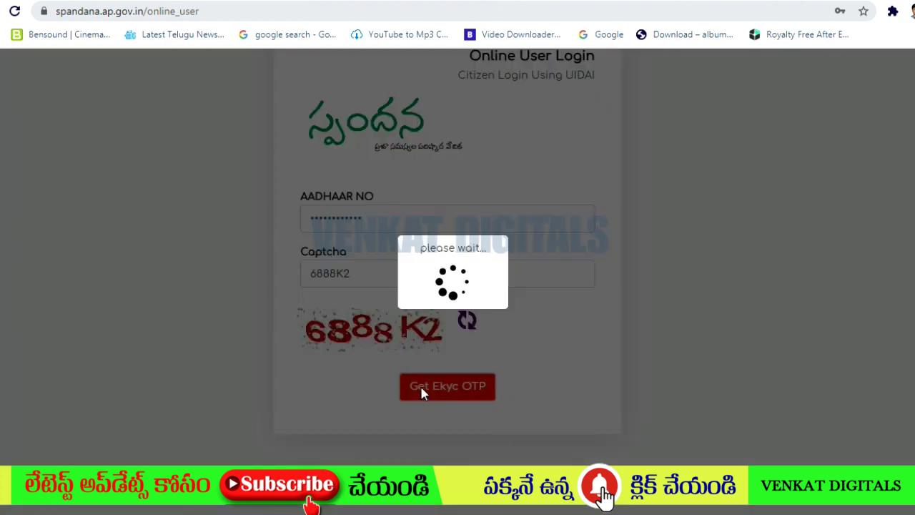
Replace the partial entry in the AADHAAR NO field with the full Aadhaar number
scroll(422, 395, down, 1)
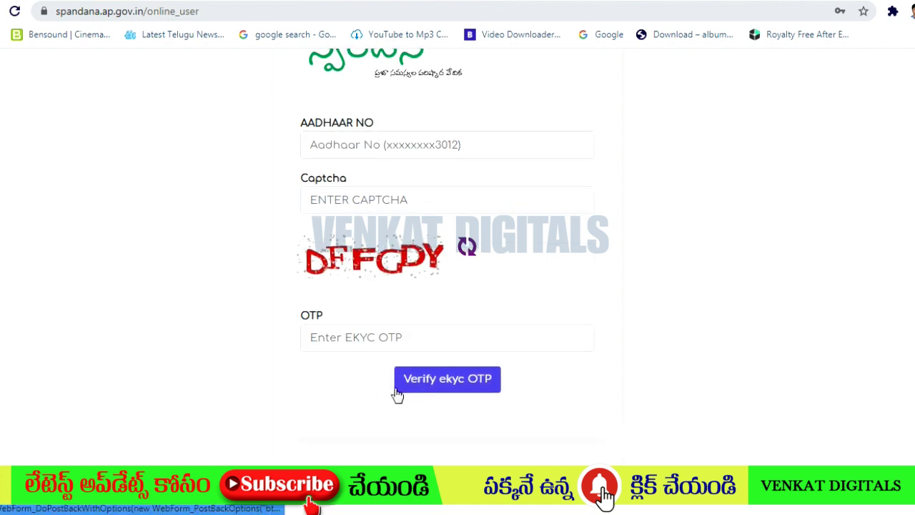
scroll(364, 399, down, 1)
scroll(363, 400, up, 3)
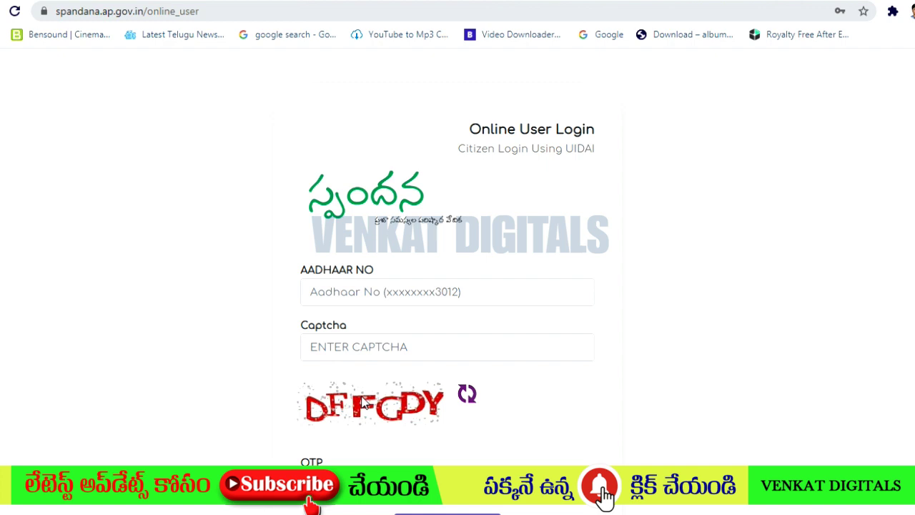
scroll(420, 411, down, 2)
click(362, 149)
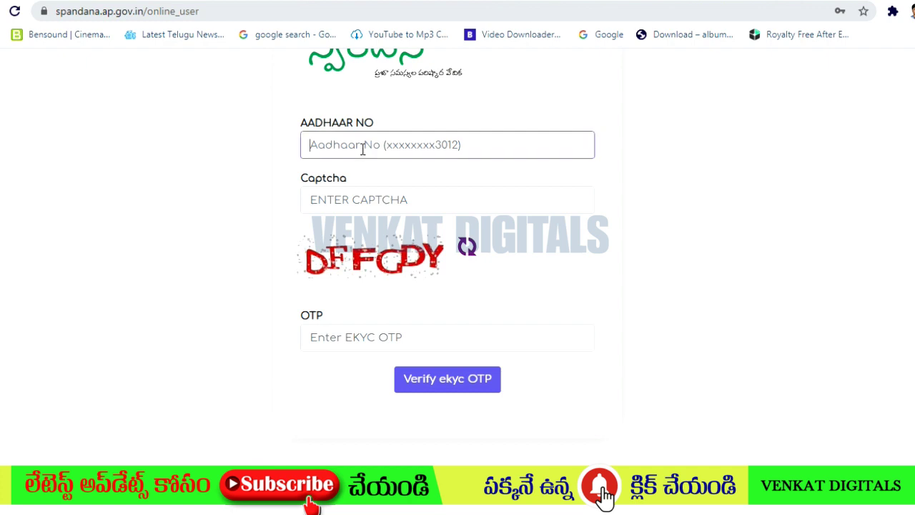
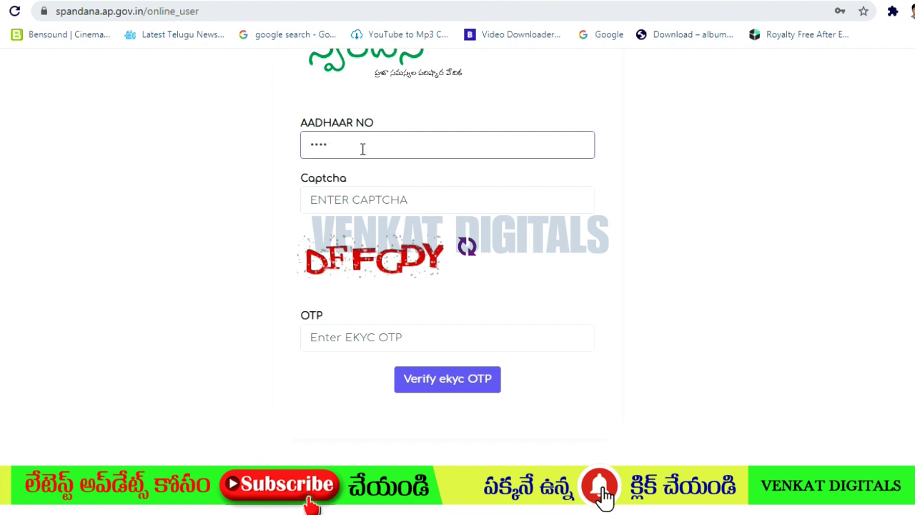
drag(362, 149, 303, 149)
text(123456789012)
Enter the new captcha and the received OTP, then verify the eKYC OTP
click(337, 198)
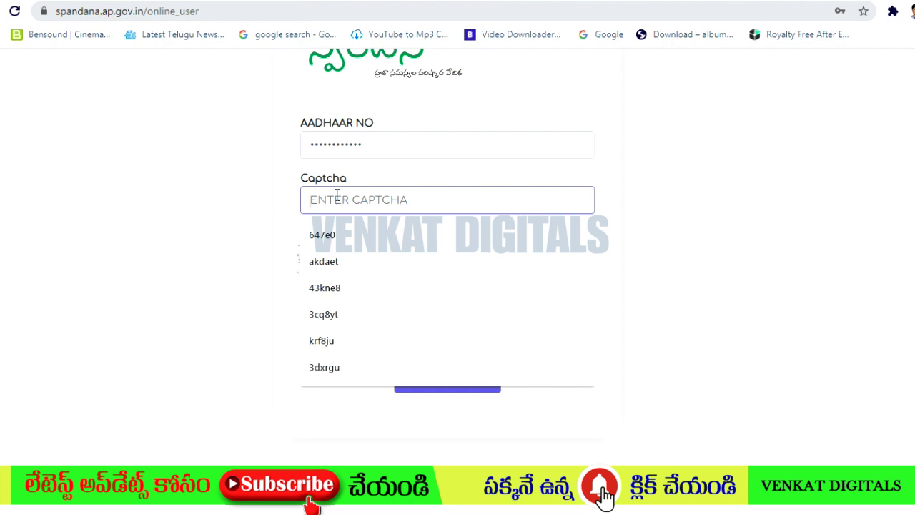
text(DFFGDY)
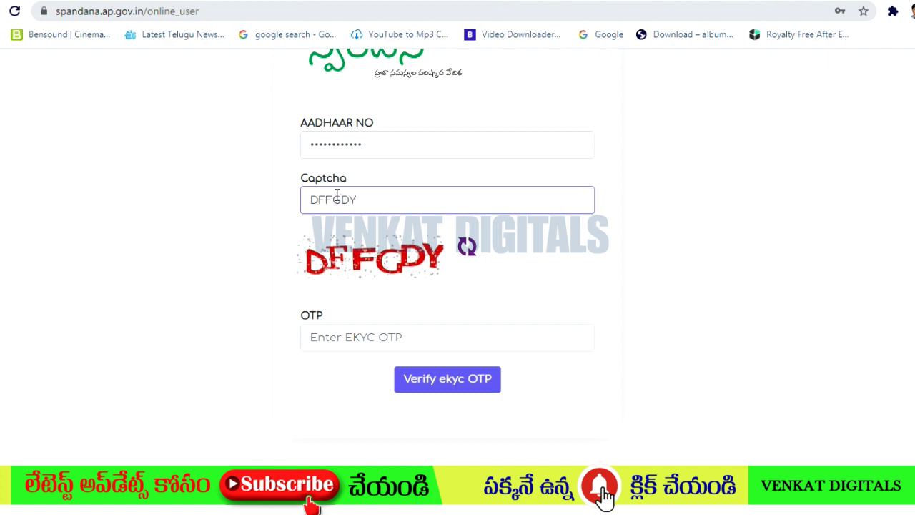
click(330, 335)
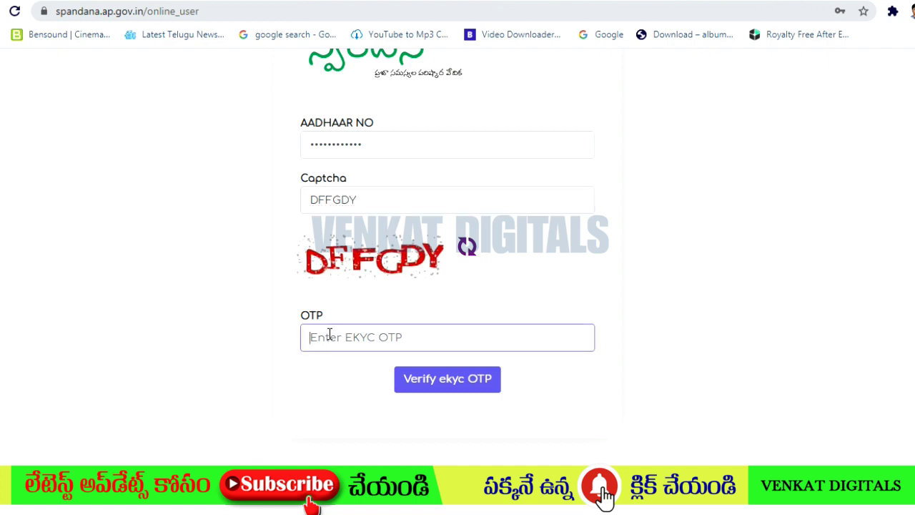
scroll(327, 336, down, 1)
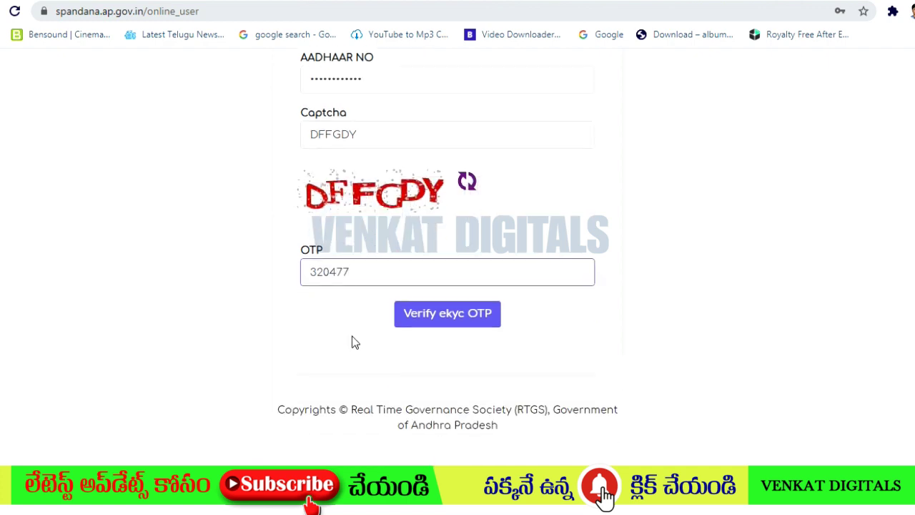
click(415, 321)
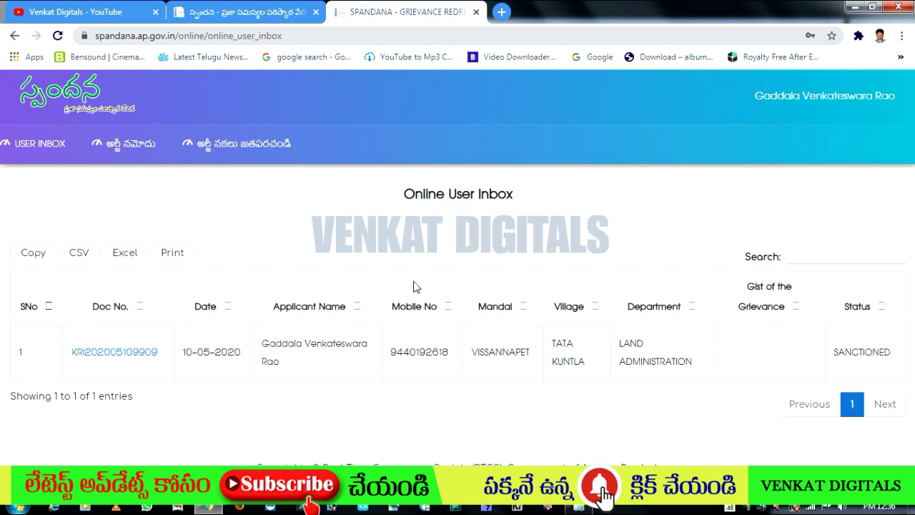
Go to the అర్జీ నమోదు (grievance registration) page from the top navigation bar
click(107, 144)
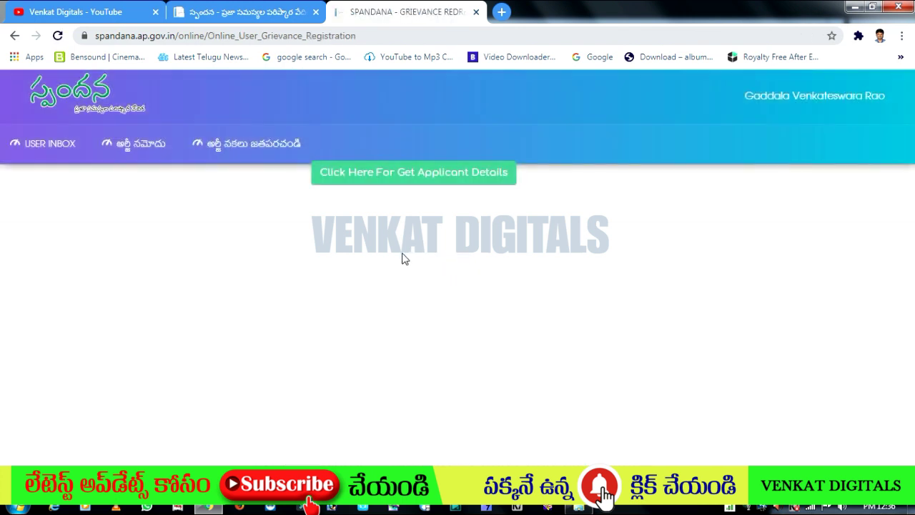
Fetch the applicant's details into the personal information section and review them
click(379, 178)
scroll(331, 363, down, 2)
scroll(331, 363, up, 2)
scroll(329, 322, down, 1)
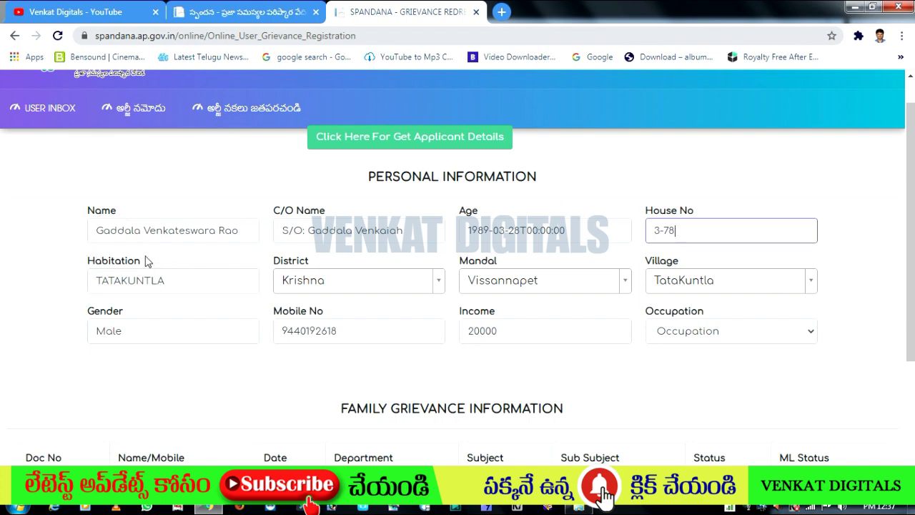
scroll(257, 291, down, 1)
scroll(257, 291, down, 2)
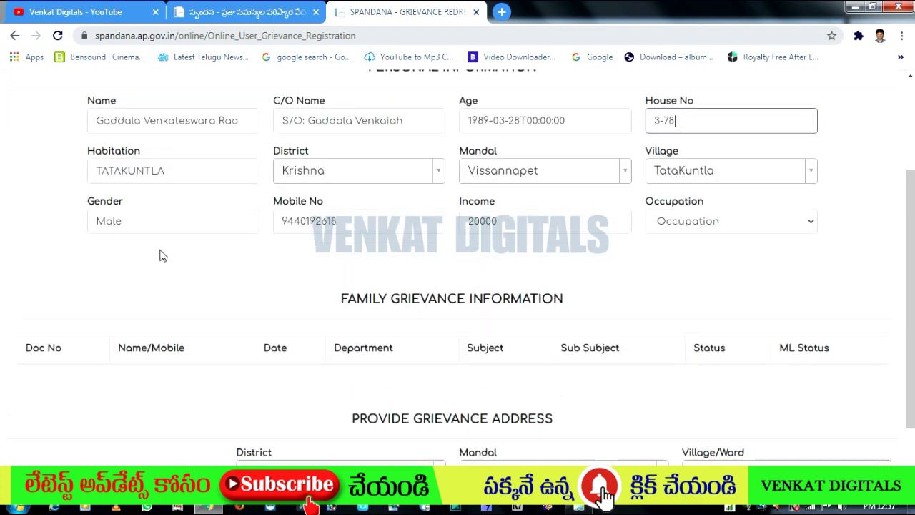
scroll(223, 276, up, 1)
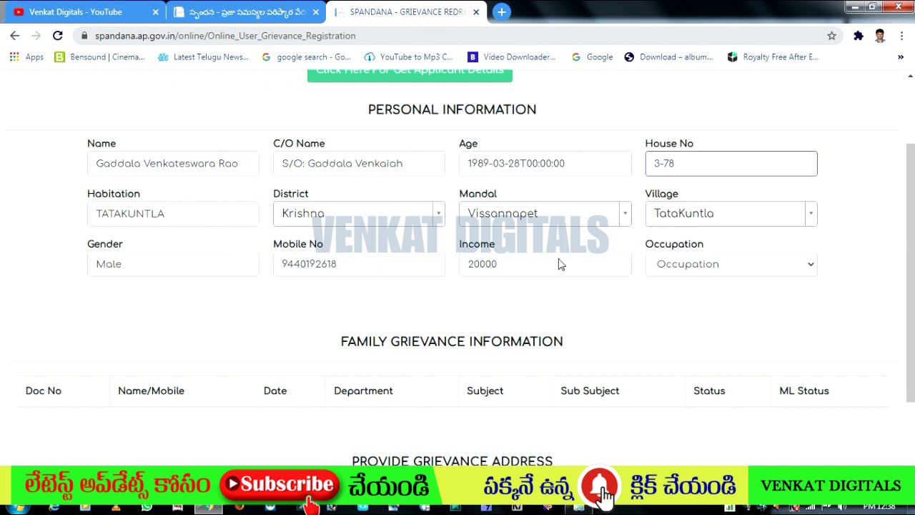
scroll(677, 282, down, 1)
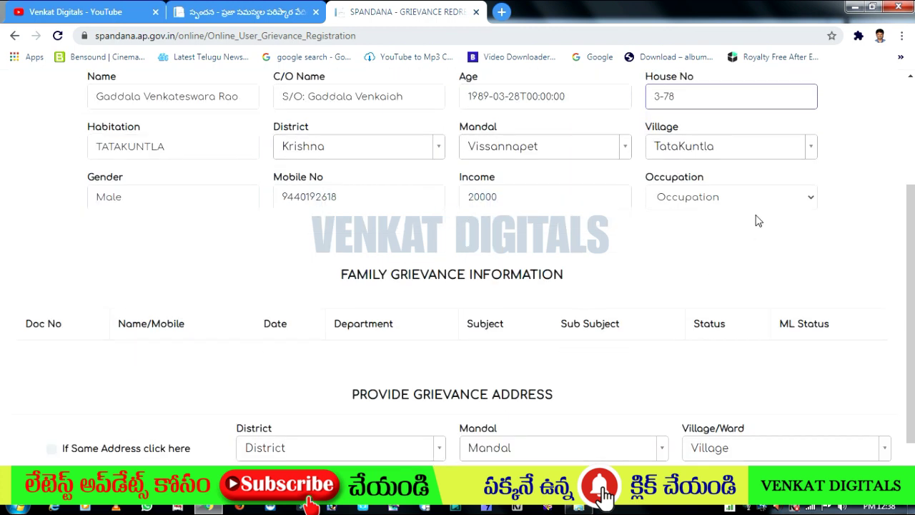
Choose ఇతరములు (Others) from the Occupation list
click(757, 203)
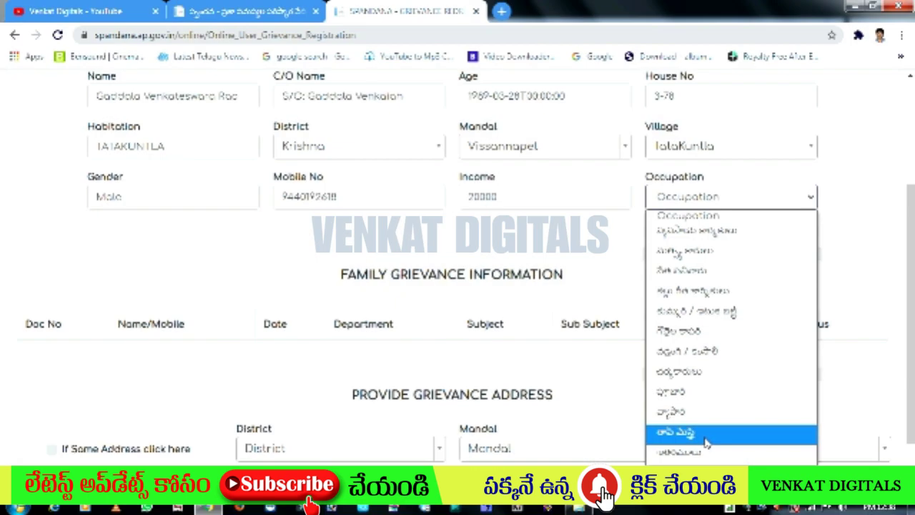
click(693, 451)
scroll(258, 301, down, 1)
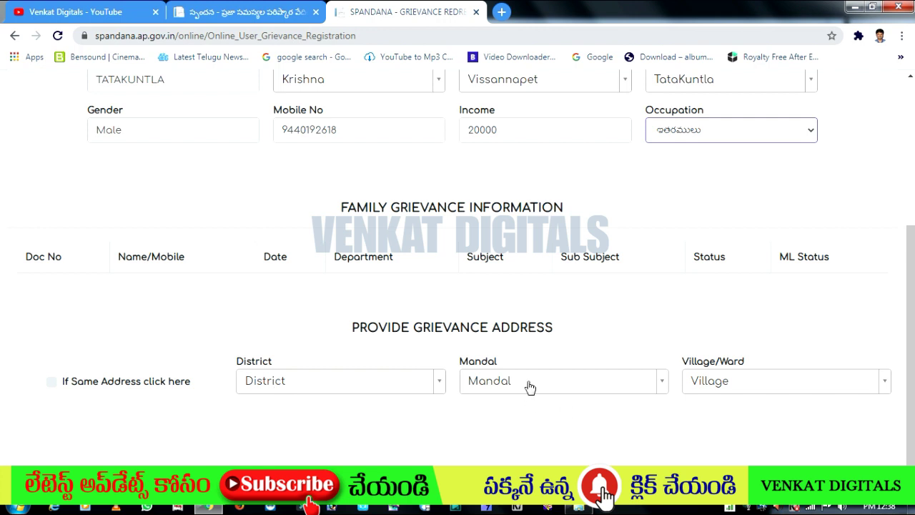
Set the grievance address district to KRISHNA
click(757, 381)
click(750, 381)
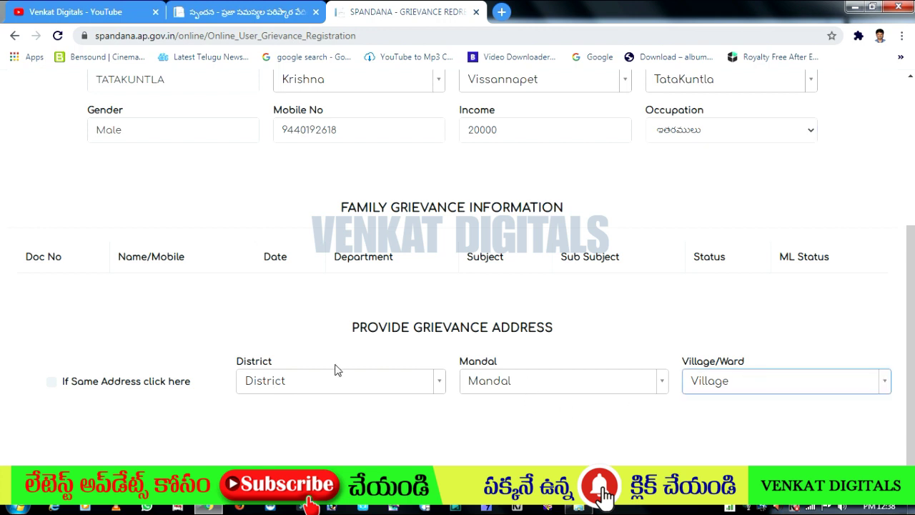
click(285, 381)
click(286, 325)
Set the grievance mandal to VISSANNAPET
click(524, 390)
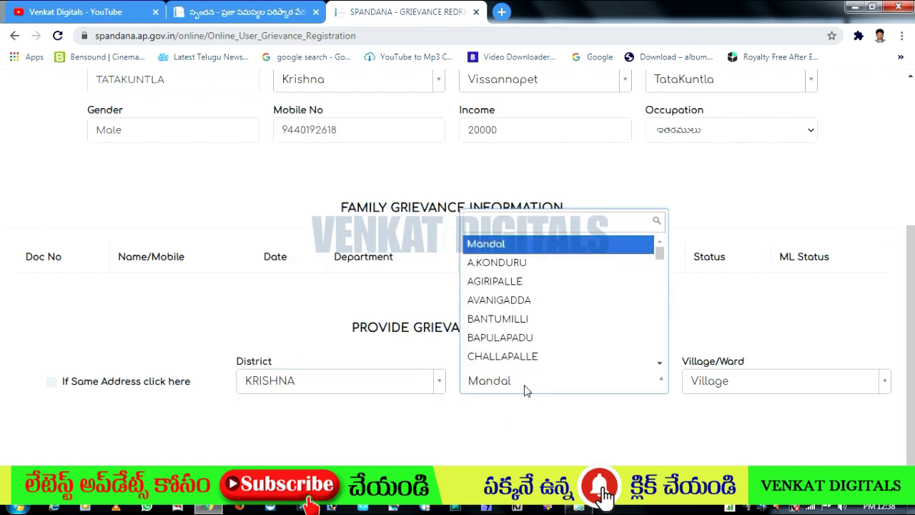
click(763, 406)
scroll(417, 382, up, 1)
scroll(416, 381, down, 1)
click(517, 380)
scroll(534, 336, down, 10)
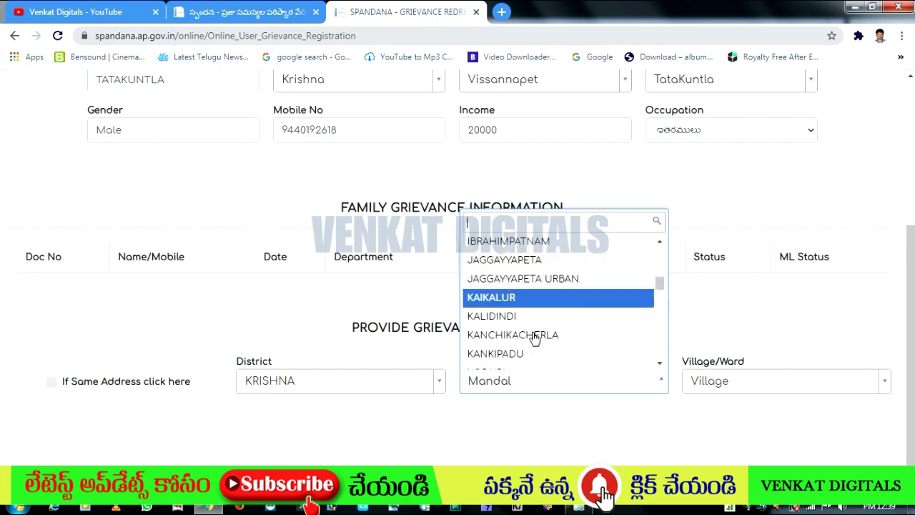
scroll(535, 345, down, 8)
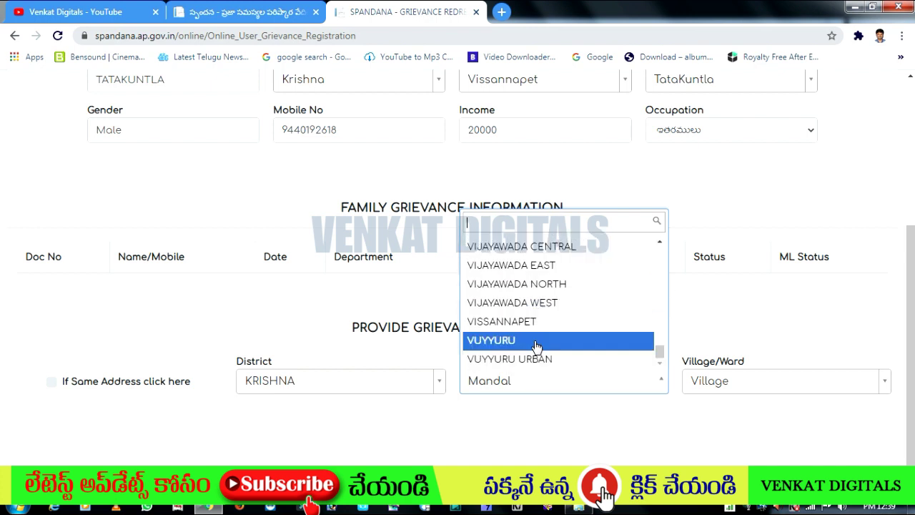
click(527, 324)
Set the village/ward to TATA KUNTLA and move down to Grievance Information
click(750, 387)
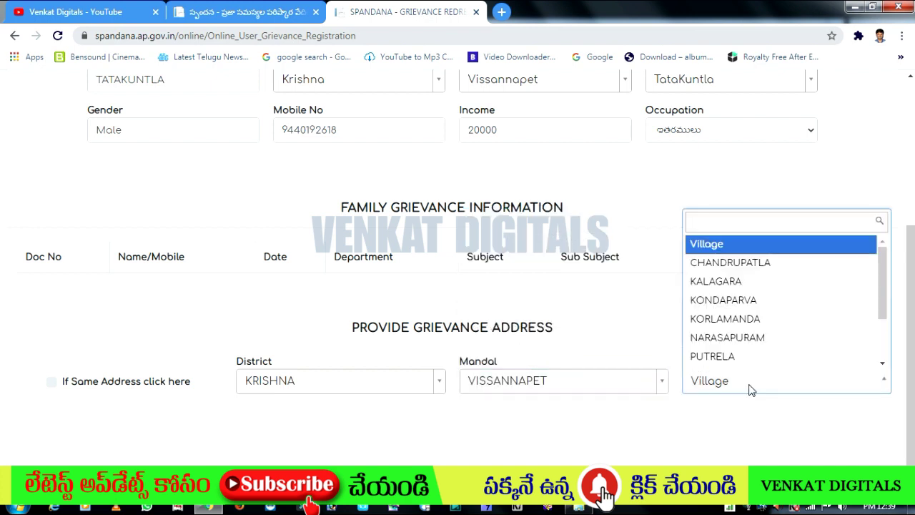
scroll(774, 334, down, 1)
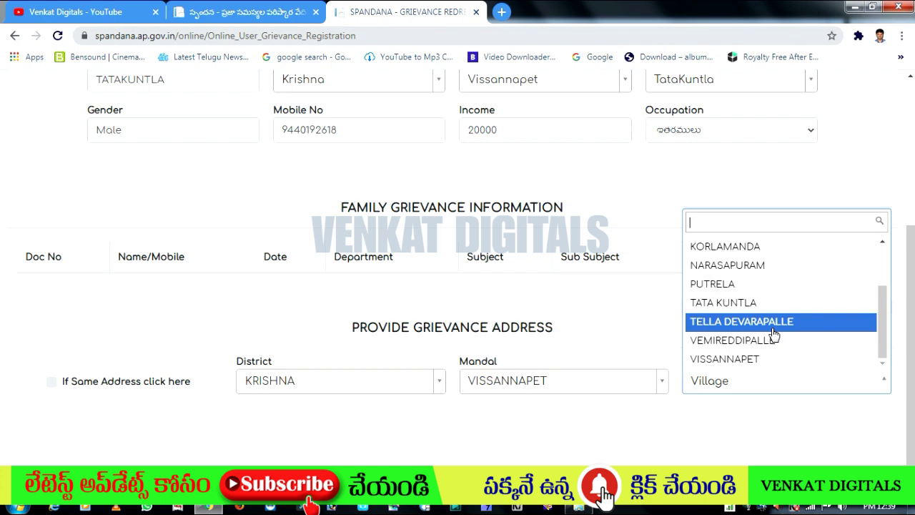
click(735, 308)
scroll(251, 300, down, 3)
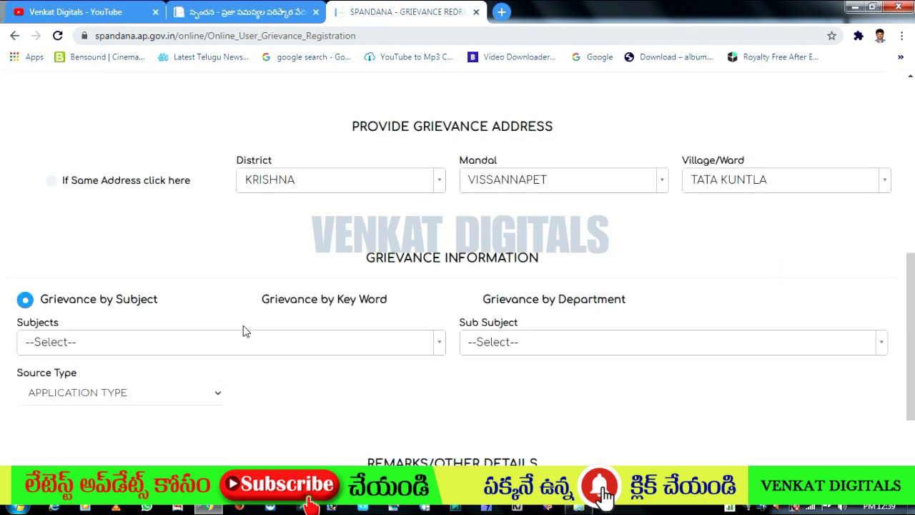
scroll(191, 306, up, 2)
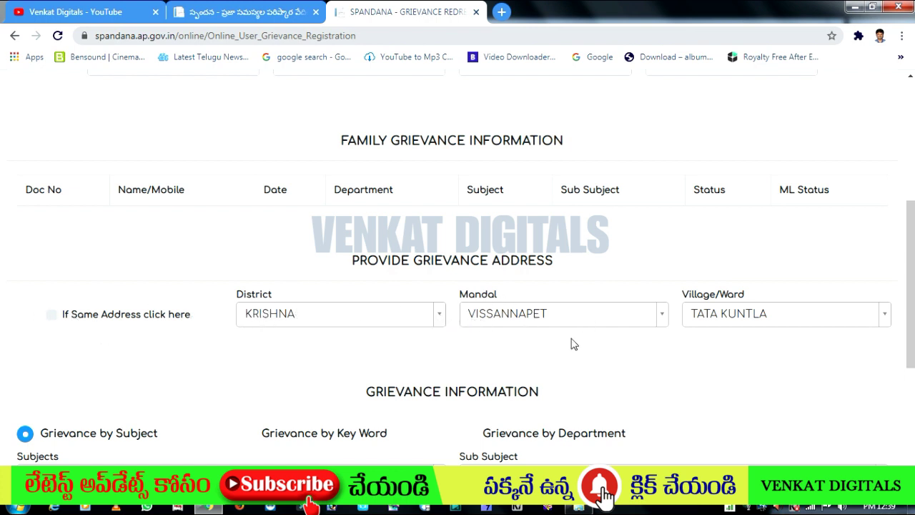
scroll(383, 301, down, 2)
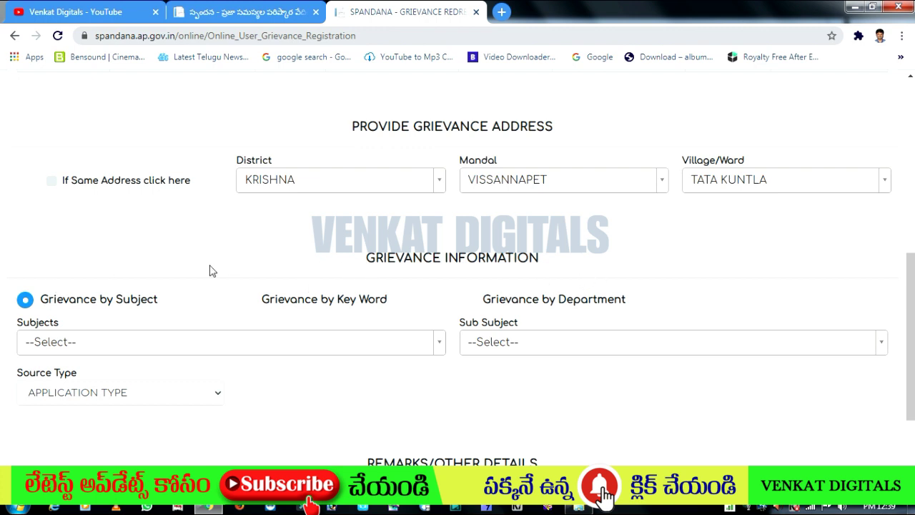
scroll(171, 279, down, 1)
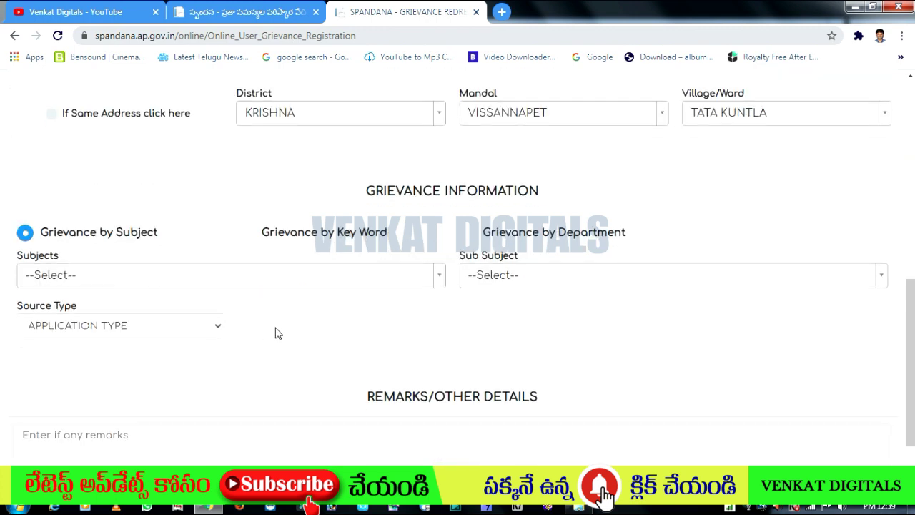